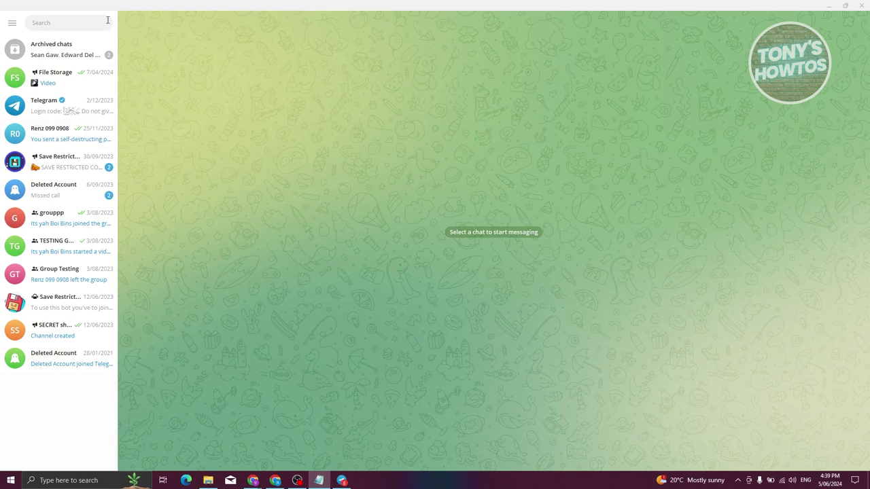
{"action": "left_click", "coordinate": [83, 21]}
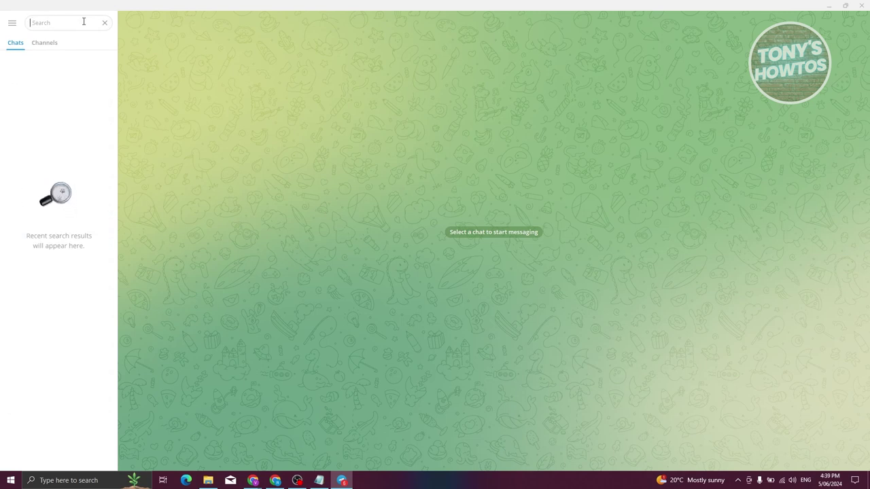
{"action": "type", "text": "WALLET"}
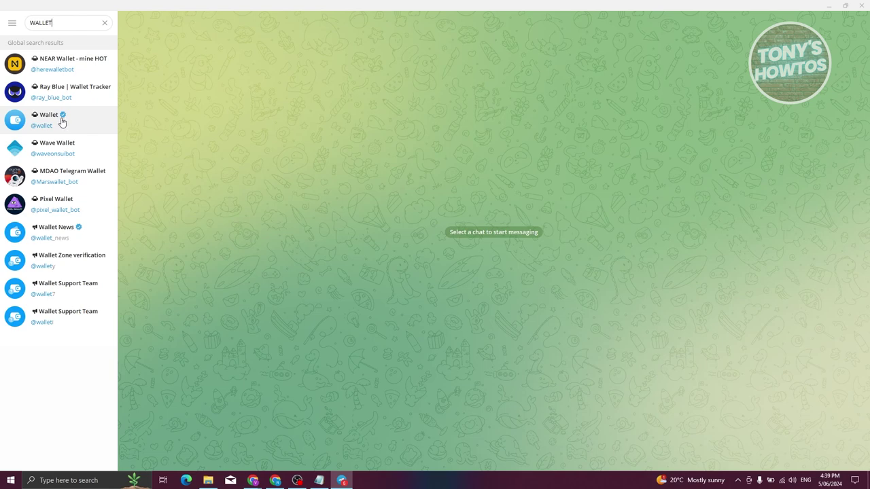
{"action": "left_click", "coordinate": [60, 128]}
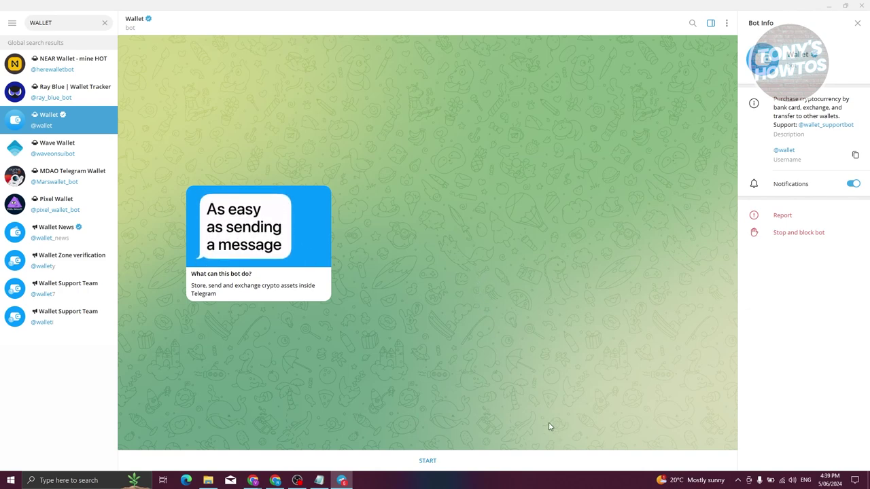
- Start the Wallet bot, send /menu, and open My Wallet to show the balances
{"action": "left_click", "coordinate": [427, 461]}
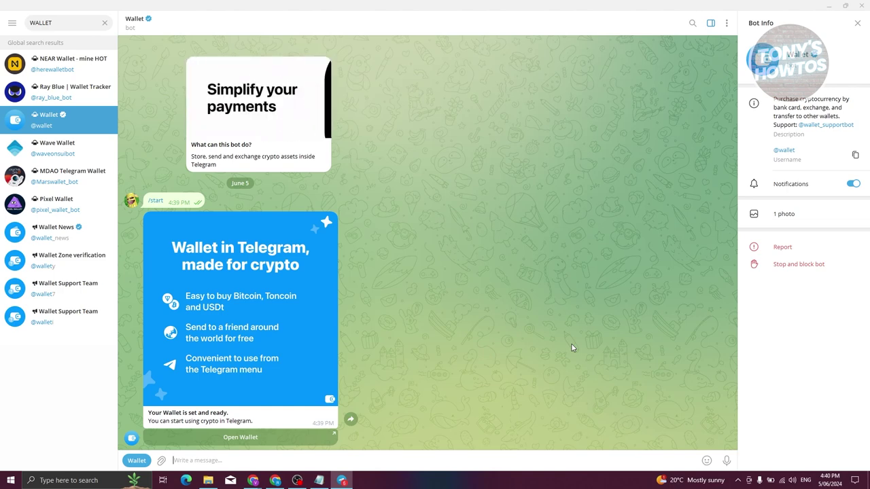
{"action": "type", "text": "/"}
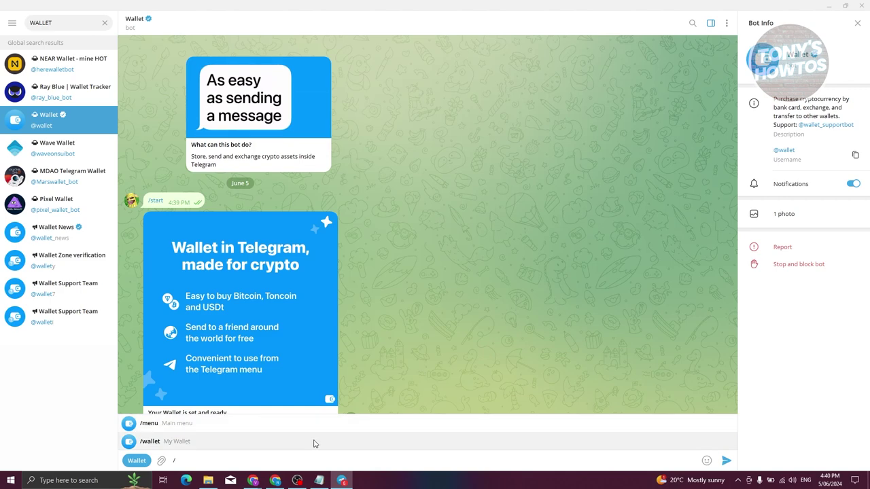
{"action": "type", "text": "M"}
{"action": "key", "text": "BackSpace"}
{"action": "type", "text": "menu"}
{"action": "left_click", "coordinate": [212, 441]}
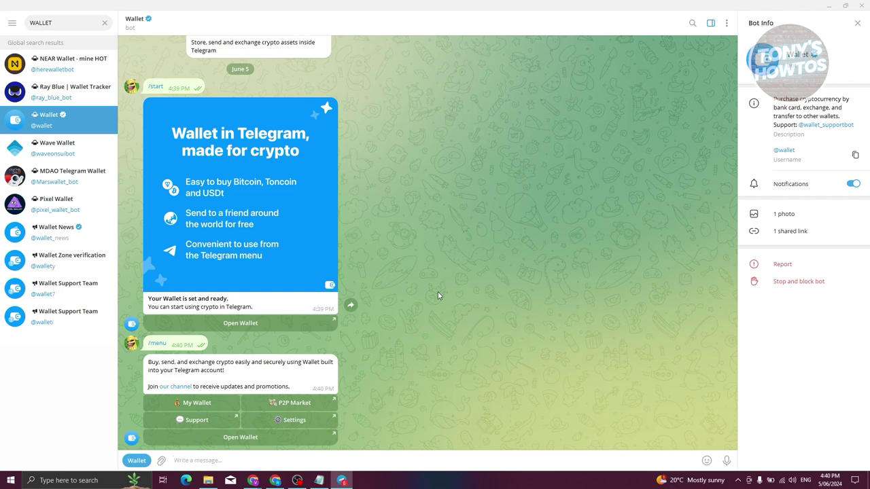
{"action": "left_click", "coordinate": [196, 403]}
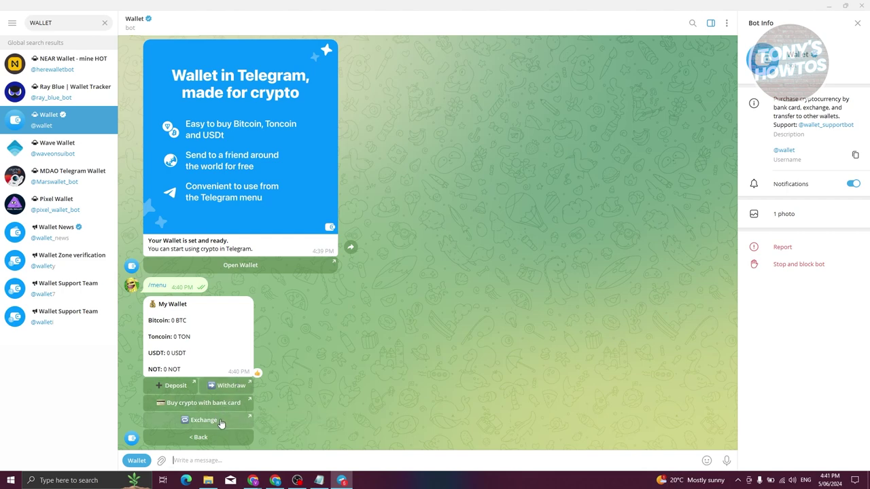
- Choose Buy crypto with bank card and agree to the Wallet mini-app Terms of Use
{"action": "left_click", "coordinate": [182, 402]}
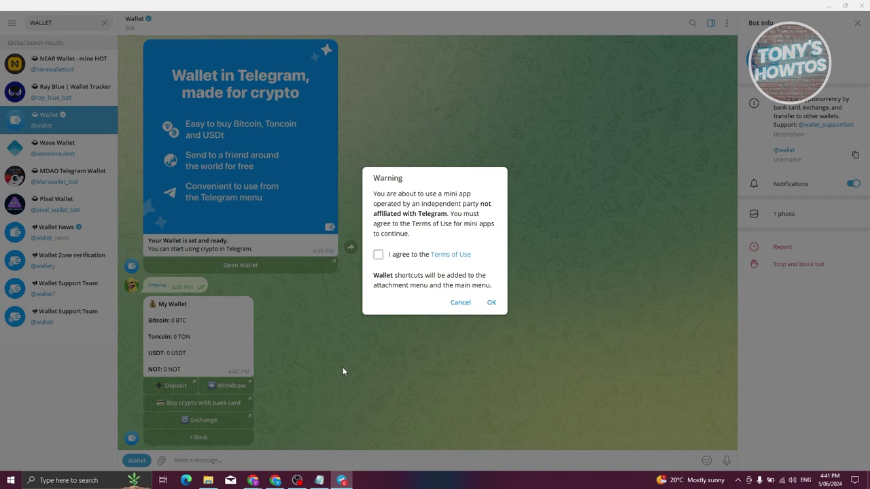
{"action": "left_click", "coordinate": [377, 256]}
- Launch the Wallet mini app and get past its welcome screen to the $0.00 balance
{"action": "left_click", "coordinate": [492, 303]}
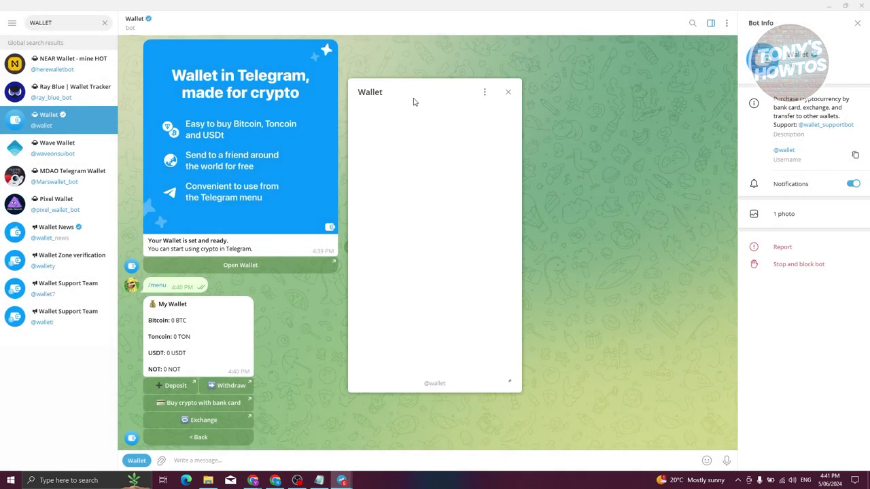
{"action": "left_click_drag", "start_coordinate": [431, 86], "coordinate": [448, 98]}
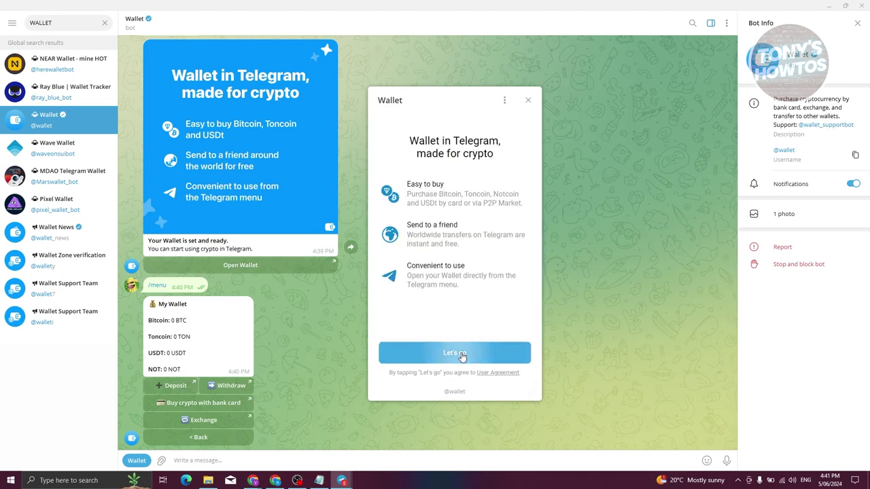
{"action": "left_click", "coordinate": [460, 354]}
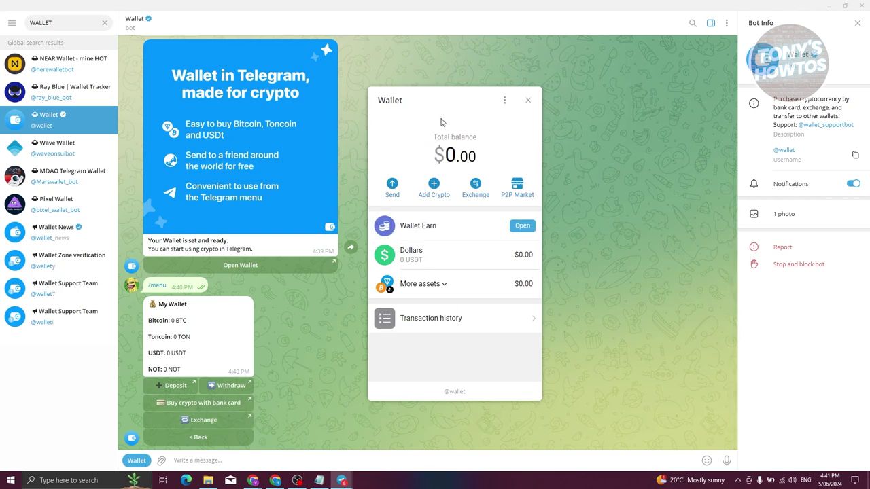
{"action": "mouse_move", "coordinate": [441, 97]}
{"action": "left_mouse_down"}
{"action": "mouse_move", "coordinate": [491, 88]}
{"action": "mouse_move", "coordinate": [439, 99]}
{"action": "left_mouse_up"}
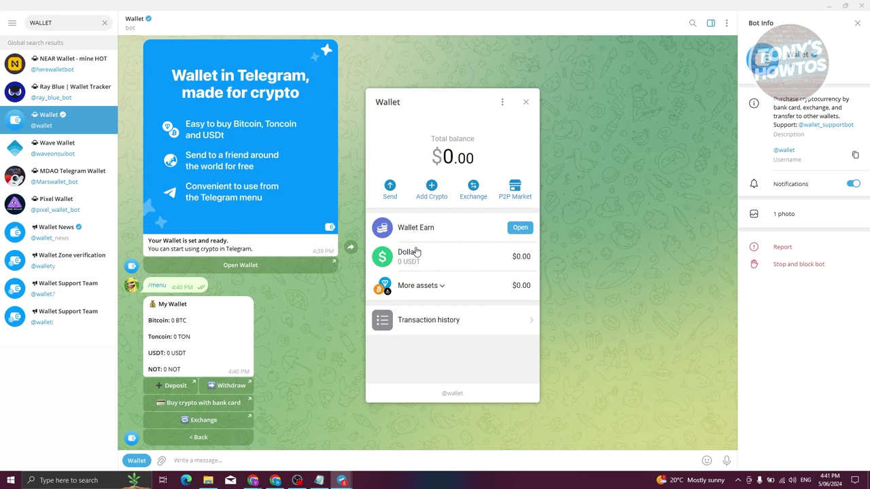
- Open Add Crypto and choose Bank Card as the way to buy
{"action": "left_click", "coordinate": [432, 192]}
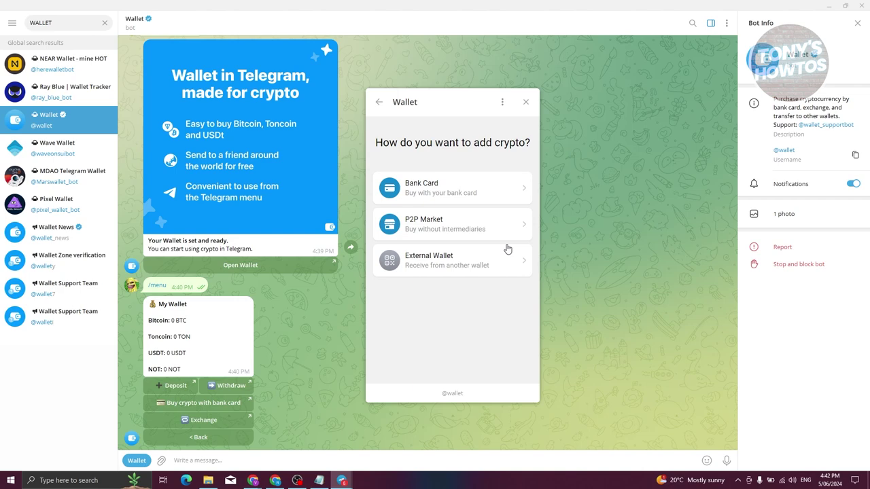
{"action": "left_click", "coordinate": [418, 189]}
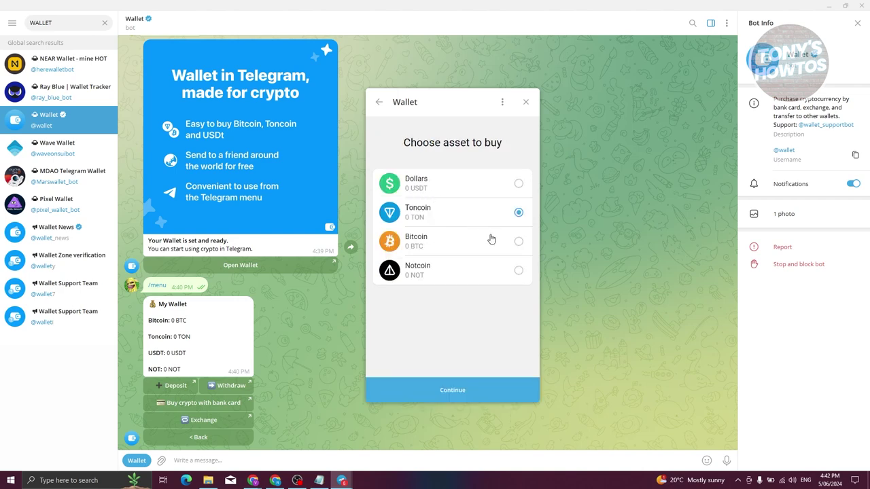
- Set up buying 45 USDT (Dollars) by bank card, paid in Australian Dollars
{"action": "left_click", "coordinate": [518, 189]}
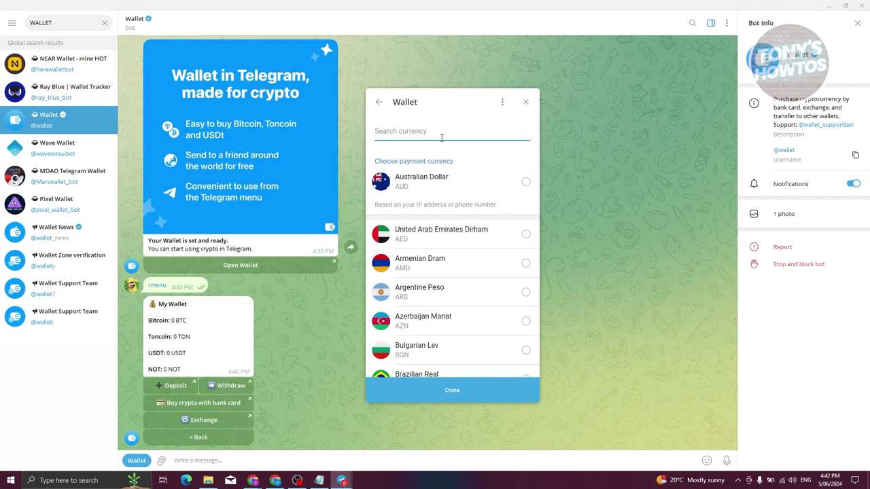
{"action": "left_click", "coordinate": [525, 182]}
{"action": "left_click", "coordinate": [438, 391]}
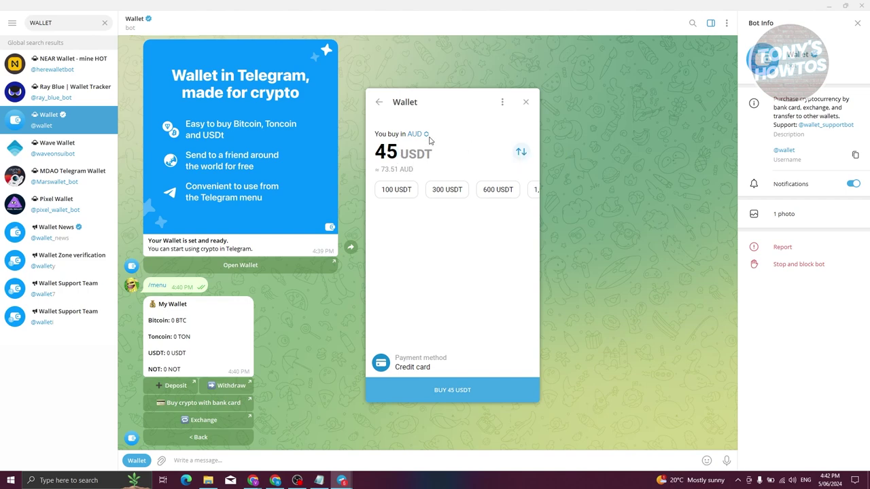
{"action": "left_click", "coordinate": [427, 135]}
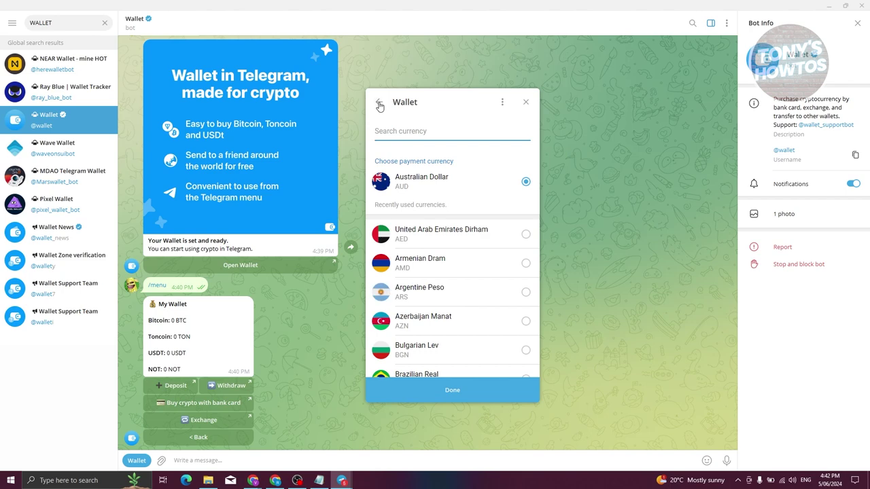
{"action": "key", "text": "Escape"}
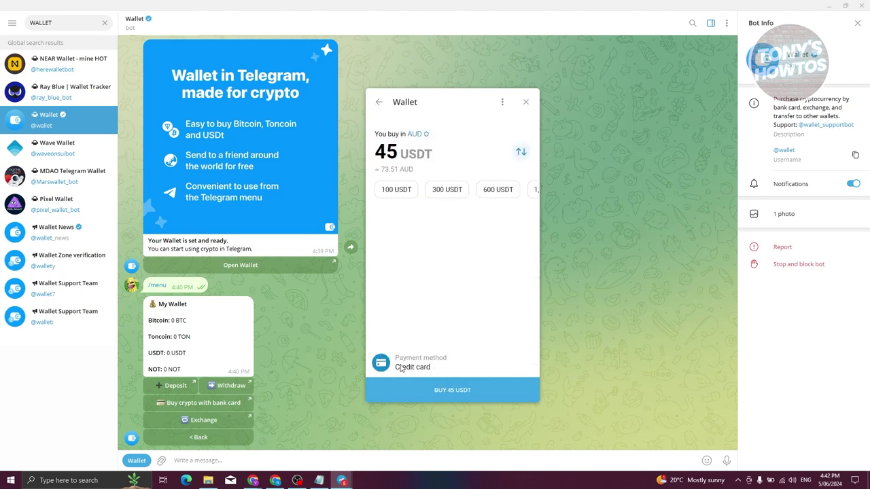
{"action": "left_click_drag", "start_coordinate": [399, 152], "coordinate": [374, 153]}
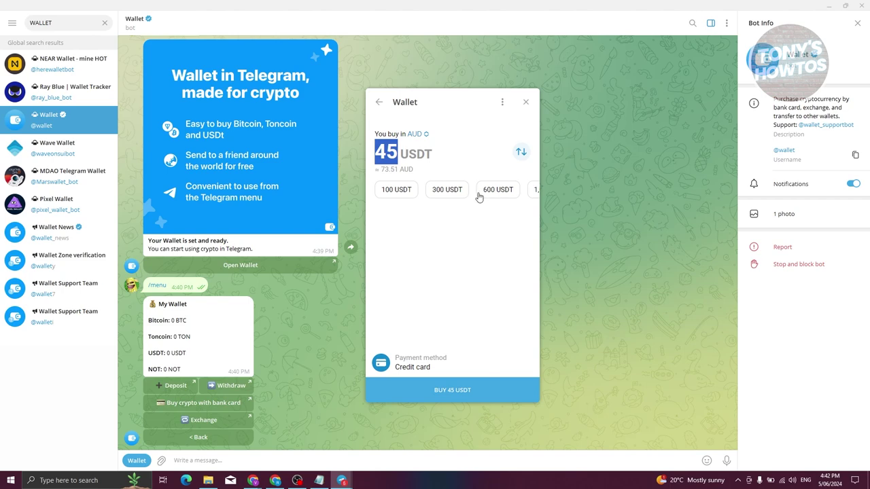
{"action": "left_click", "coordinate": [450, 394]}
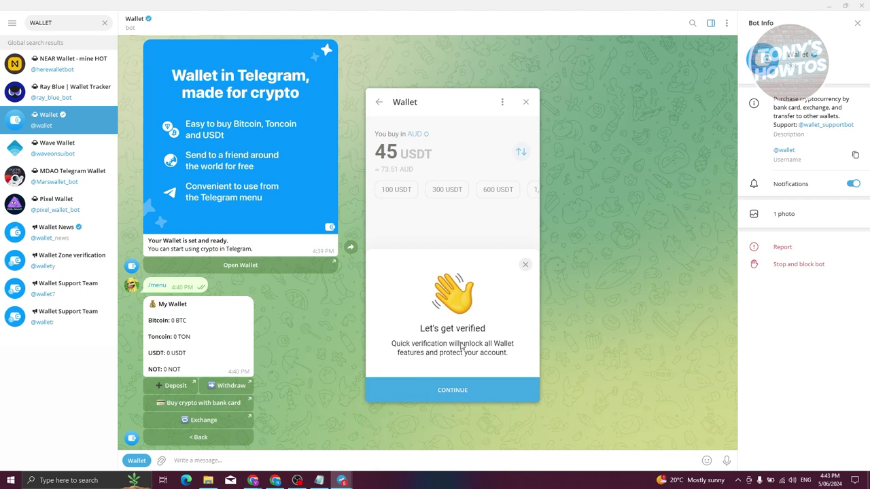
- Abandon the phone-number verification for the 45 USDT purchase and return to the add-crypto options
{"action": "left_click", "coordinate": [459, 394]}
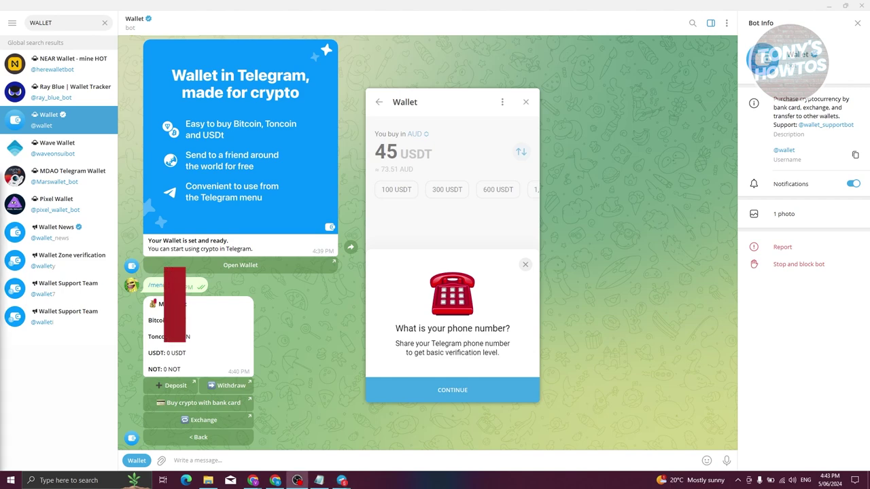
{"action": "left_click", "coordinate": [414, 241]}
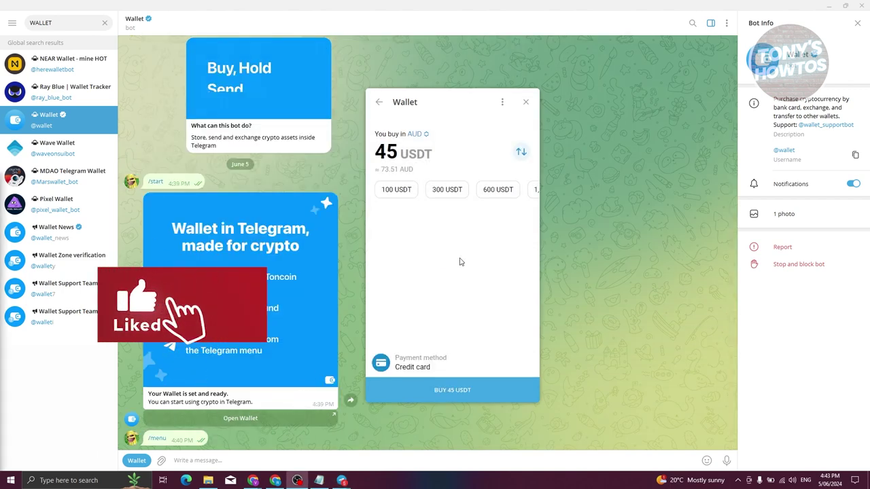
{"action": "left_click", "coordinate": [461, 392]}
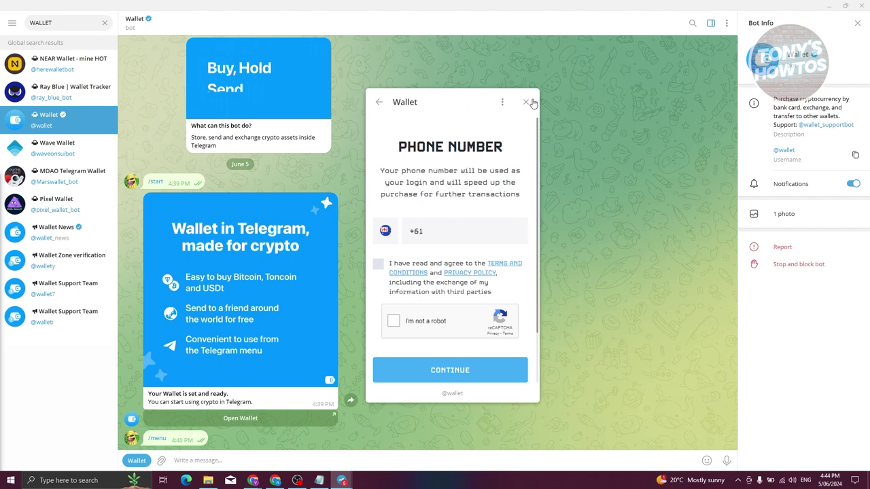
{"action": "left_click", "coordinate": [379, 103]}
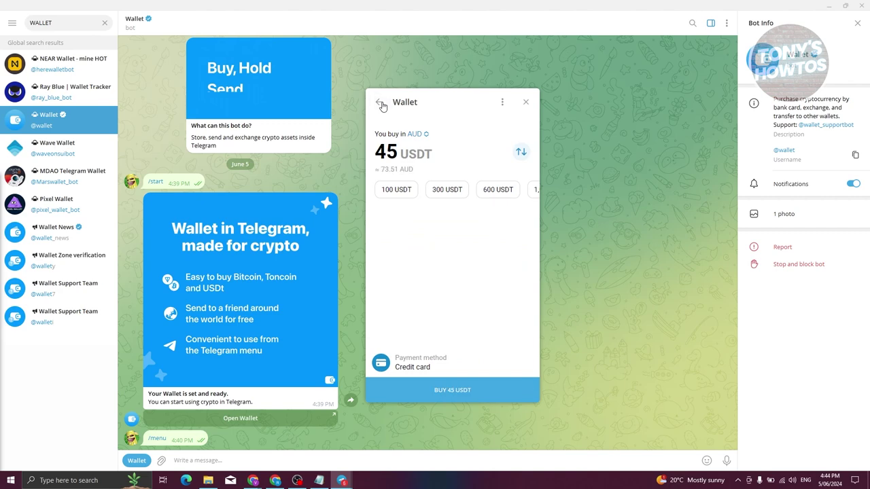
{"action": "left_click", "coordinate": [382, 106]}
- Receive Dollars from an external wallet on TRC20 and copy the USDT deposit address
{"action": "left_click", "coordinate": [380, 103]}
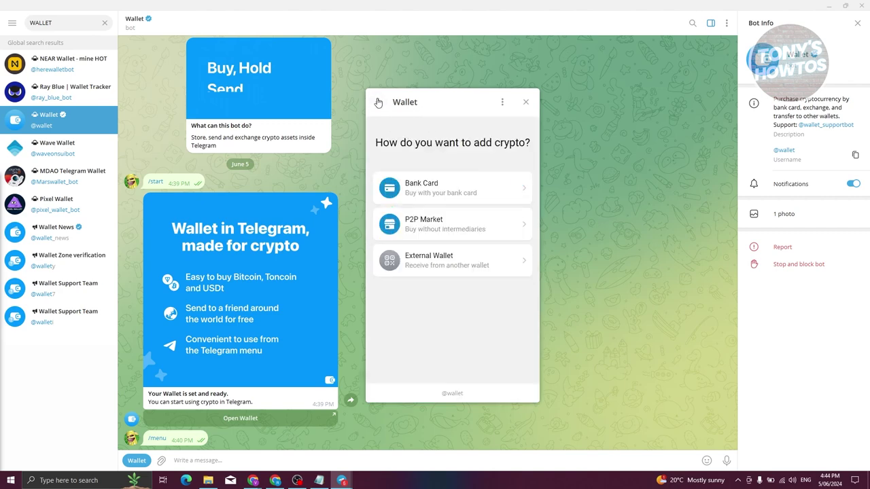
{"action": "left_click", "coordinate": [415, 270]}
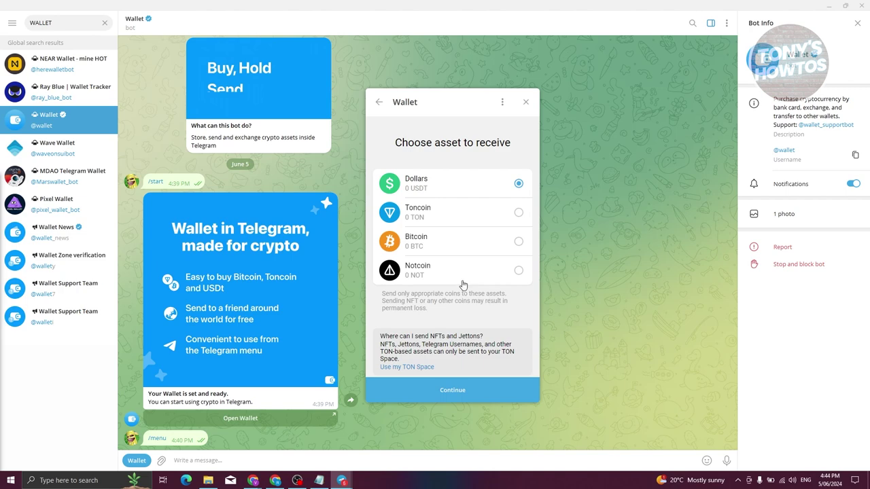
{"action": "left_click", "coordinate": [451, 391]}
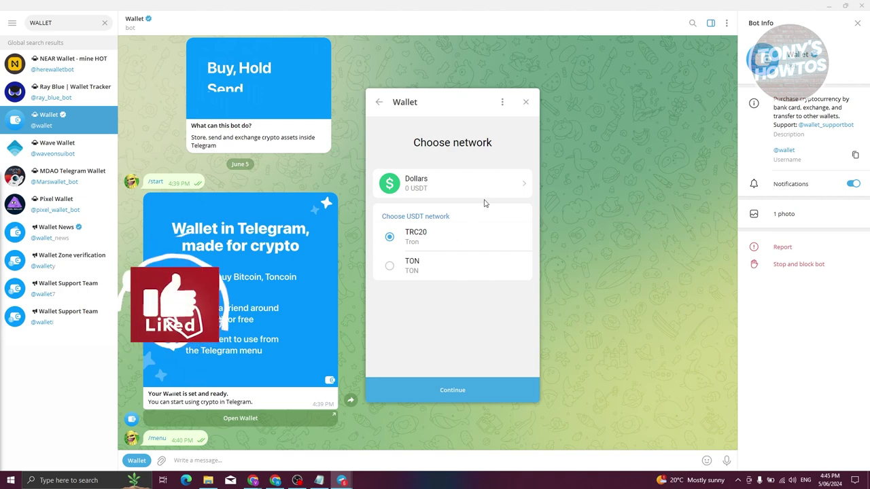
{"action": "left_click", "coordinate": [454, 395]}
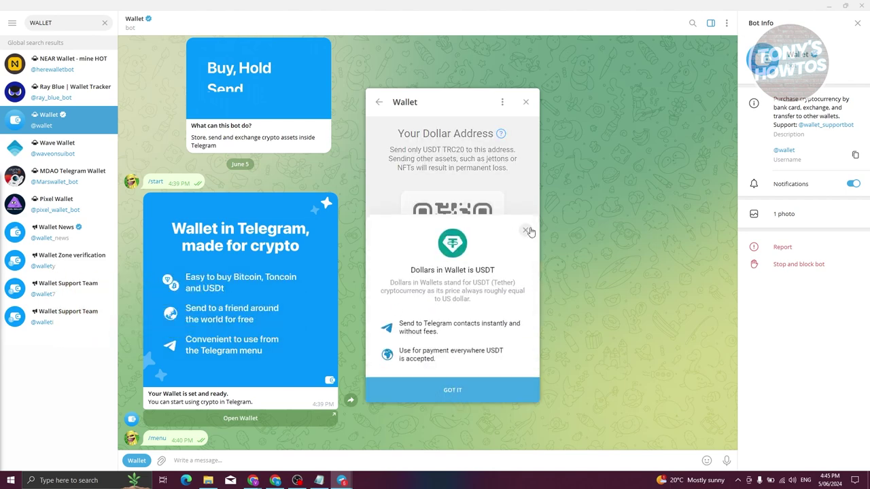
{"action": "left_click", "coordinate": [527, 231]}
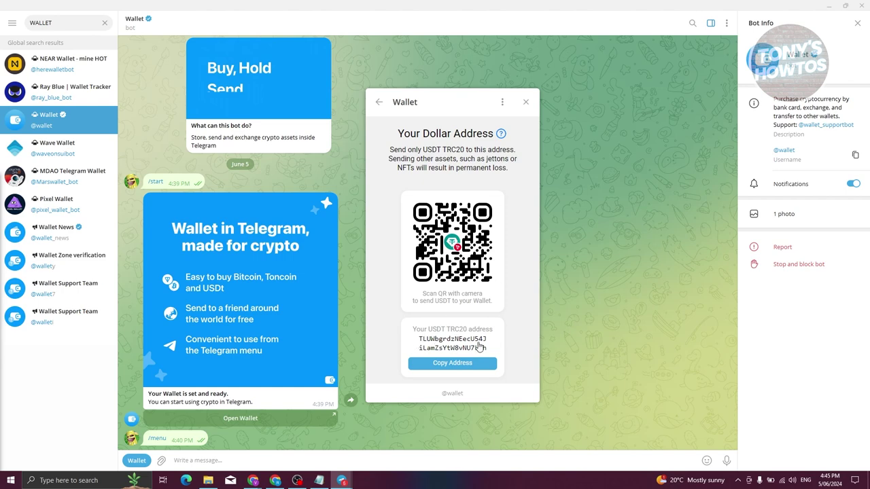
{"action": "left_click", "coordinate": [453, 367]}
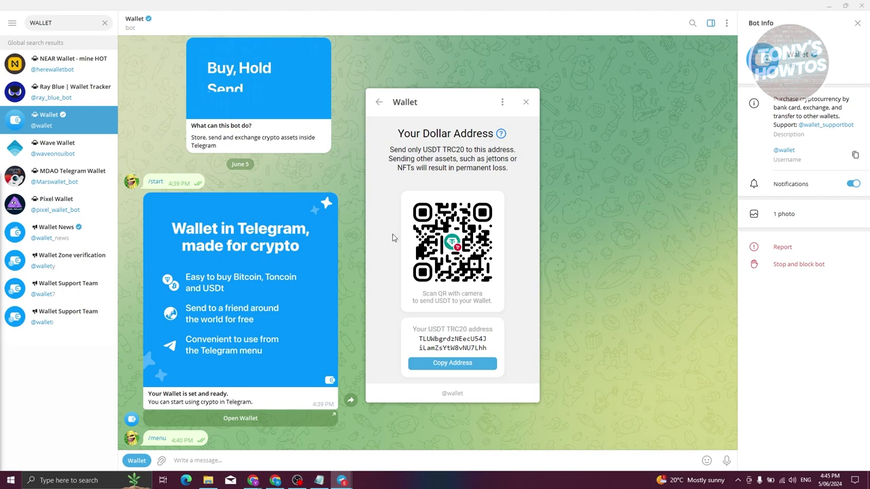
- Go back from the deposit address to the wallet's main balance page
{"action": "left_click", "coordinate": [377, 104]}
{"action": "left_click", "coordinate": [378, 104]}
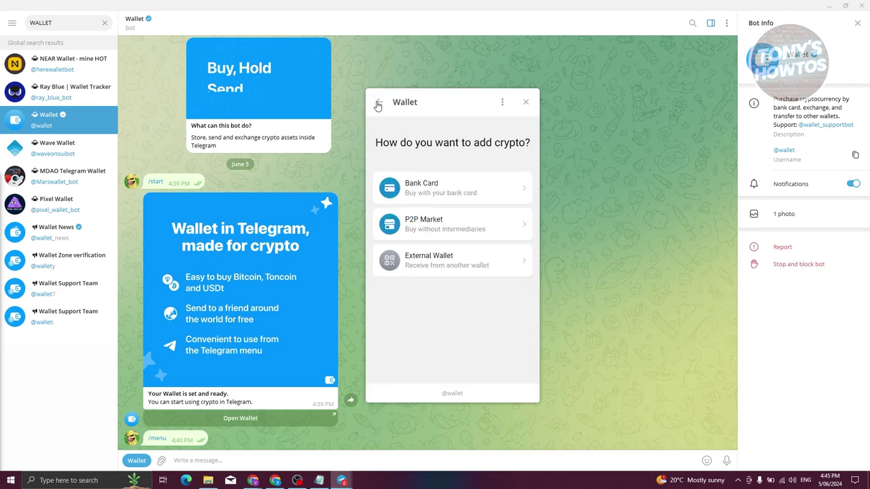
{"action": "left_click", "coordinate": [378, 104]}
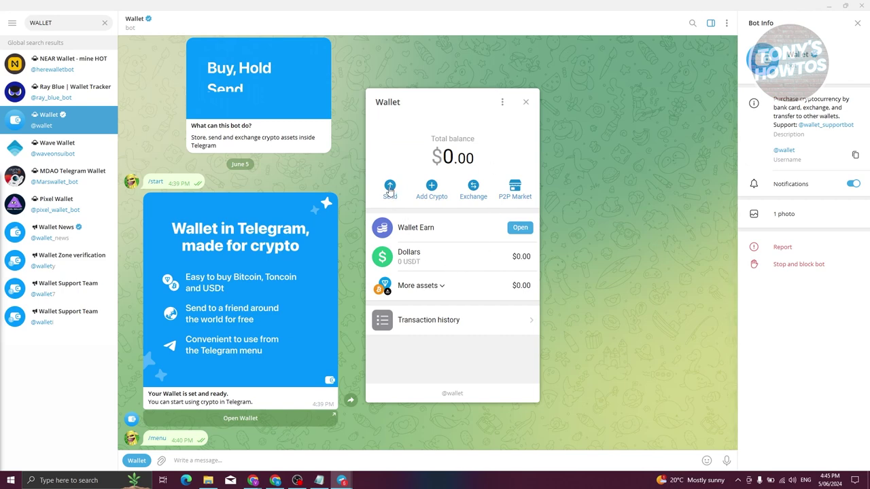
- Close the Wallet mini app and send /menu to the bot
{"action": "left_click", "coordinate": [528, 102]}
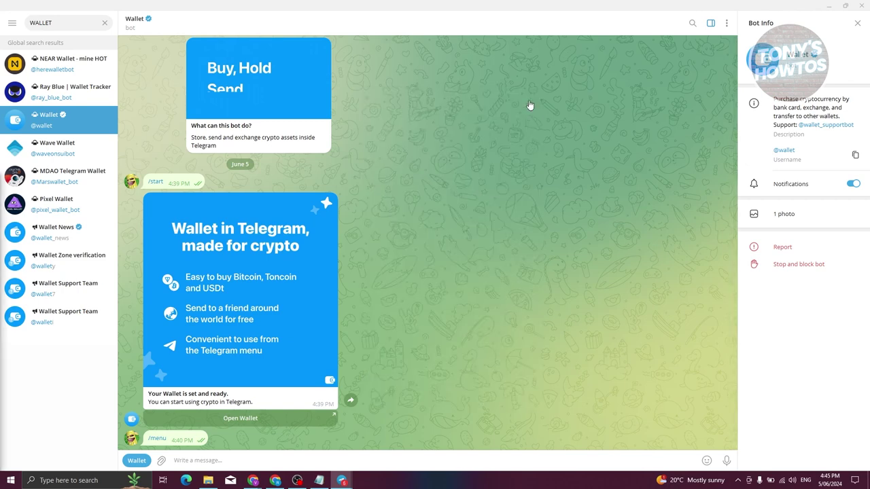
{"action": "type", "text": "/menu"}
{"action": "key", "text": "Return"}
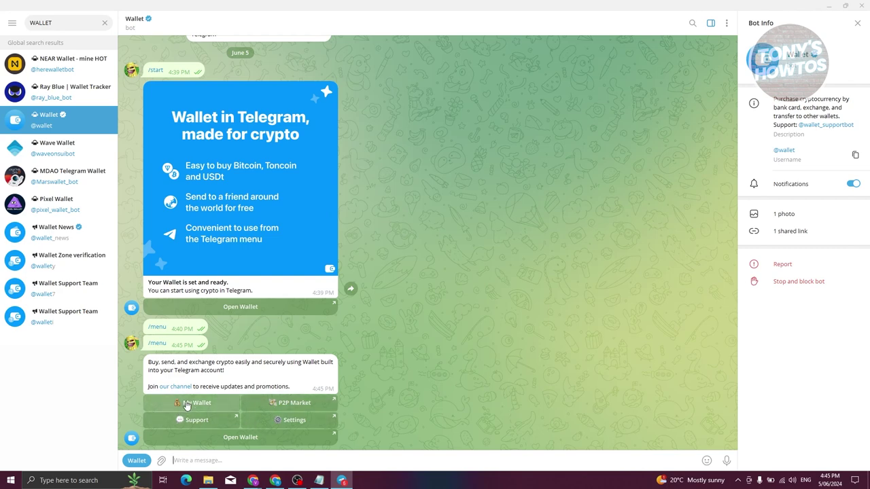
- Open the Wallet settings, scroll through them, and close them
{"action": "left_click", "coordinate": [278, 422]}
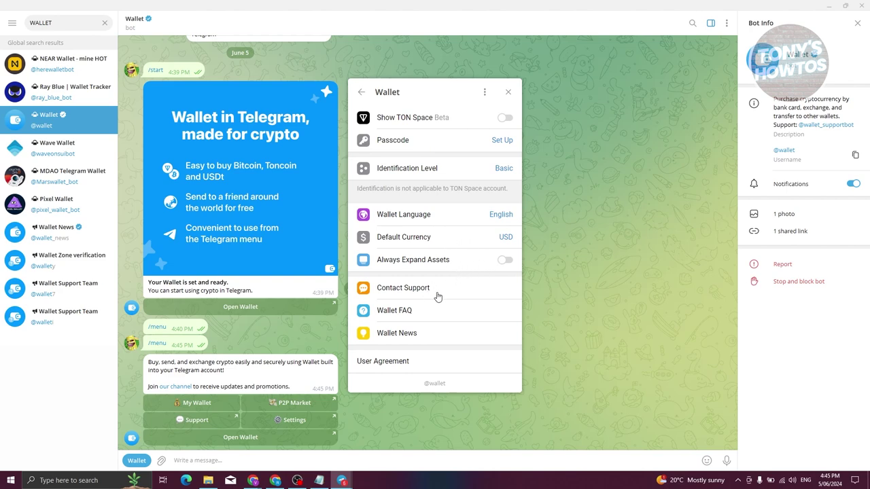
{"action": "scroll", "coordinate": [424, 348], "scroll_direction": "down", "scroll_amount": 1}
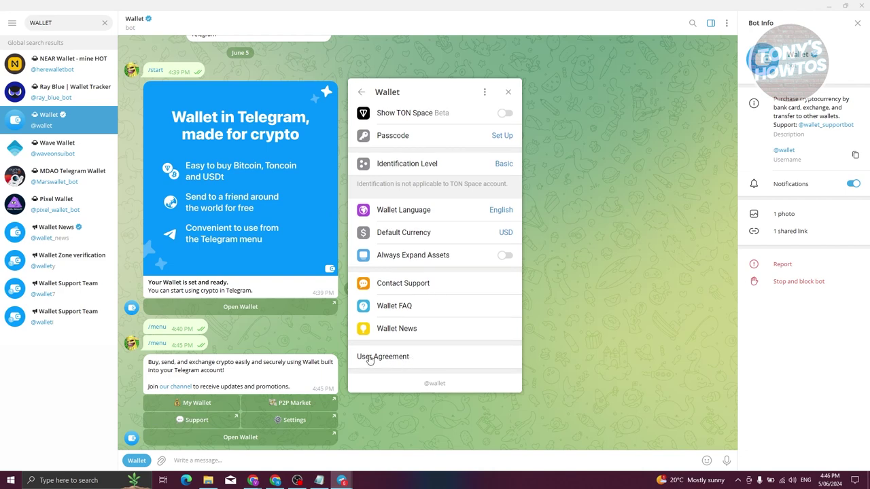
{"action": "left_click", "coordinate": [508, 91]}
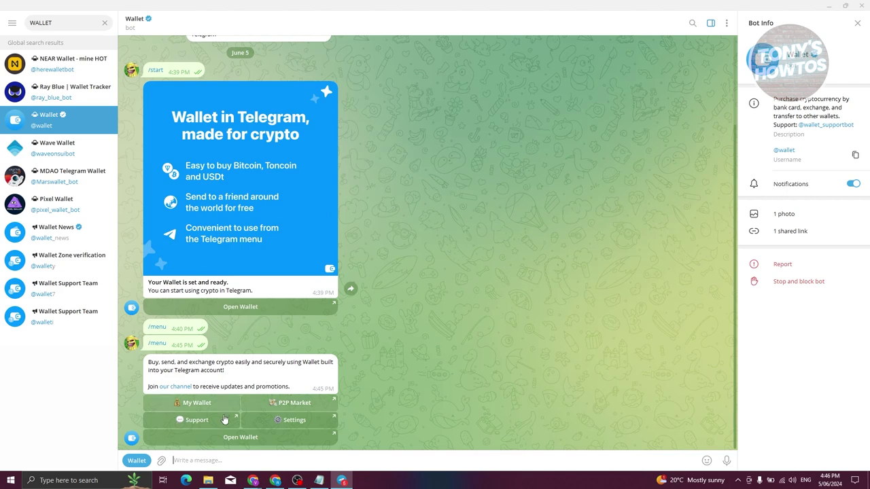
{"action": "left_click", "coordinate": [212, 424]}
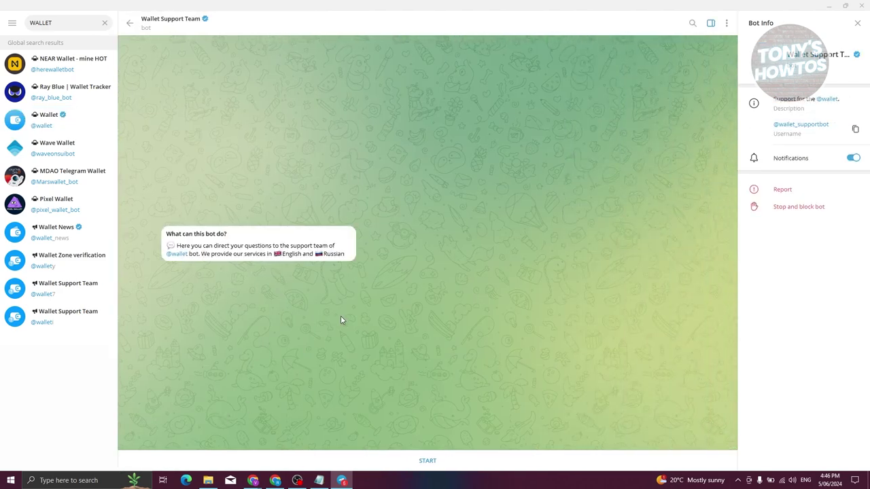
{"action": "left_click", "coordinate": [82, 127]}
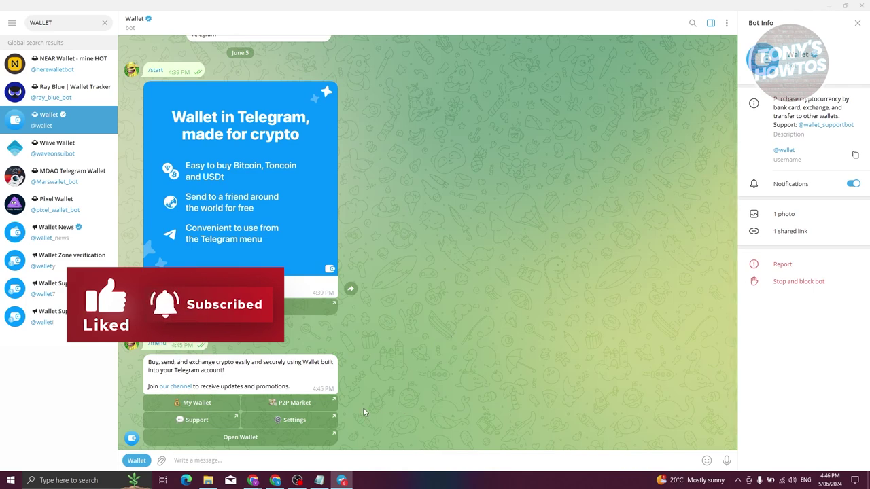
{"action": "left_click", "coordinate": [313, 406]}
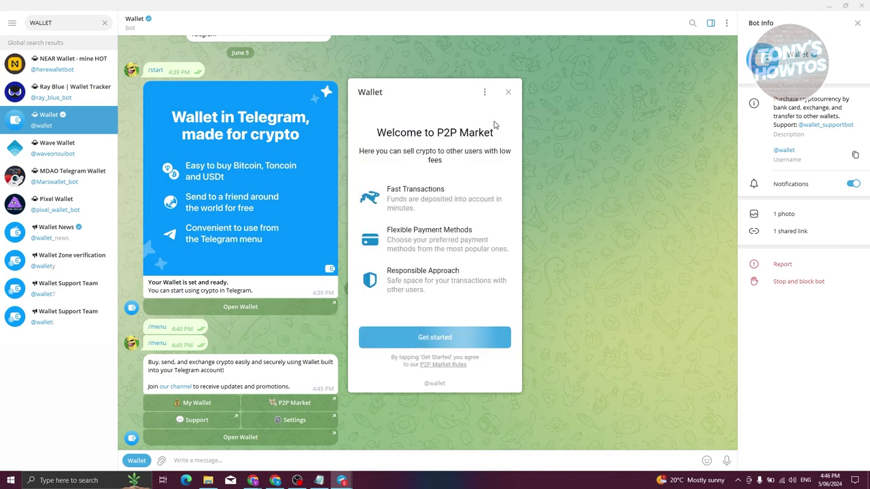
{"action": "left_click", "coordinate": [424, 337]}
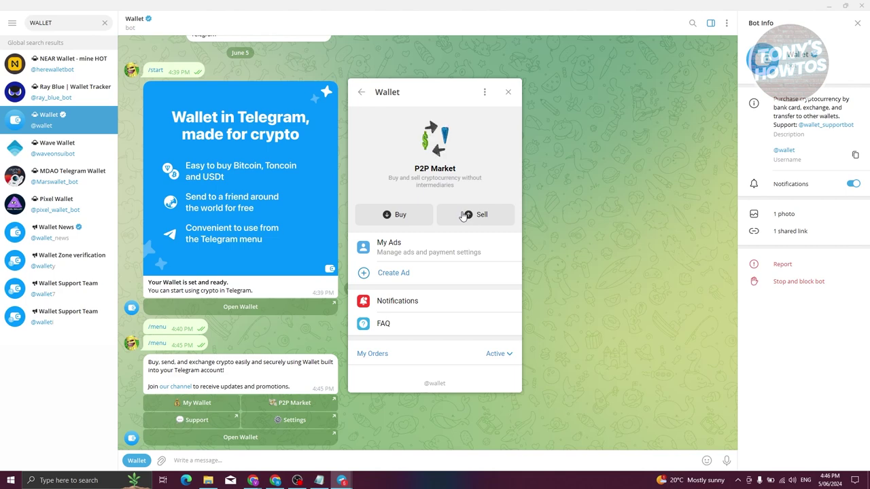
{"action": "left_click", "coordinate": [507, 91]}
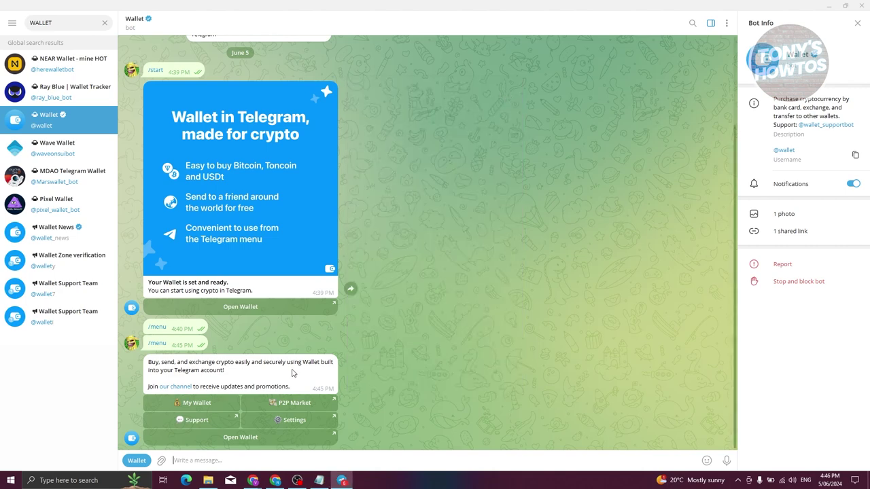
- Show My Wallet balances, then Withdraw and choose sending to an external wallet
{"action": "left_click", "coordinate": [212, 405]}
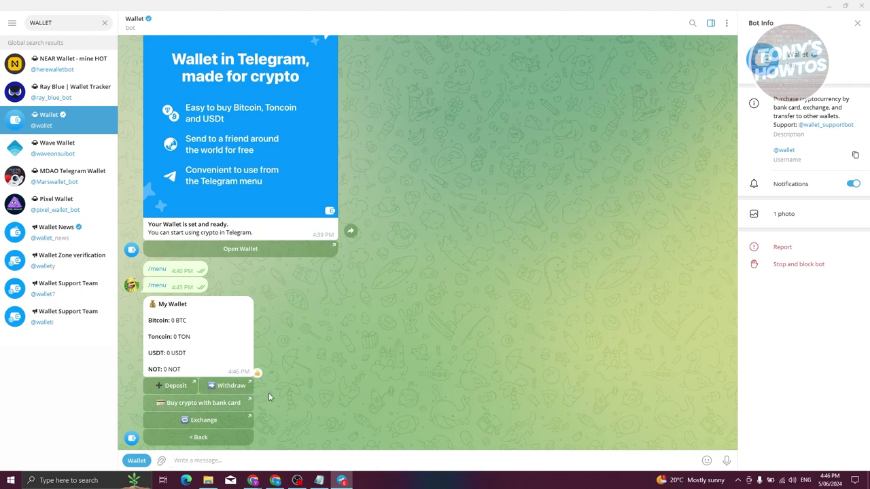
{"action": "left_click", "coordinate": [219, 388]}
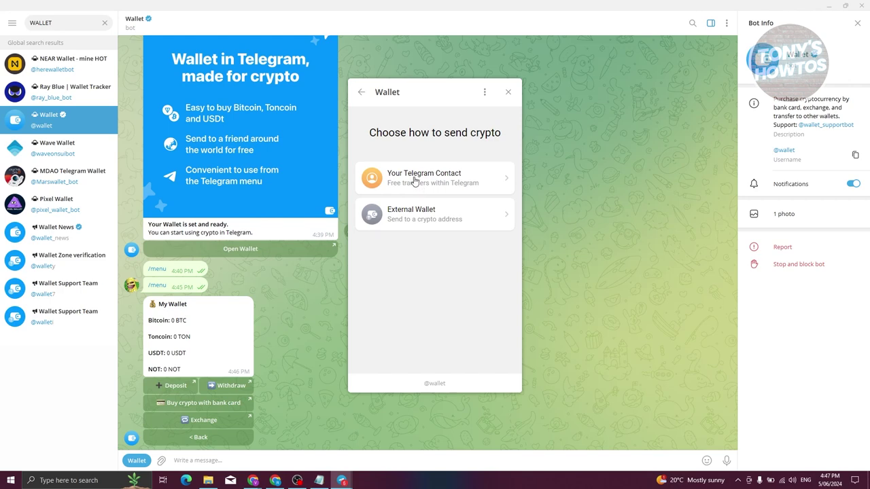
{"action": "left_click", "coordinate": [420, 226]}
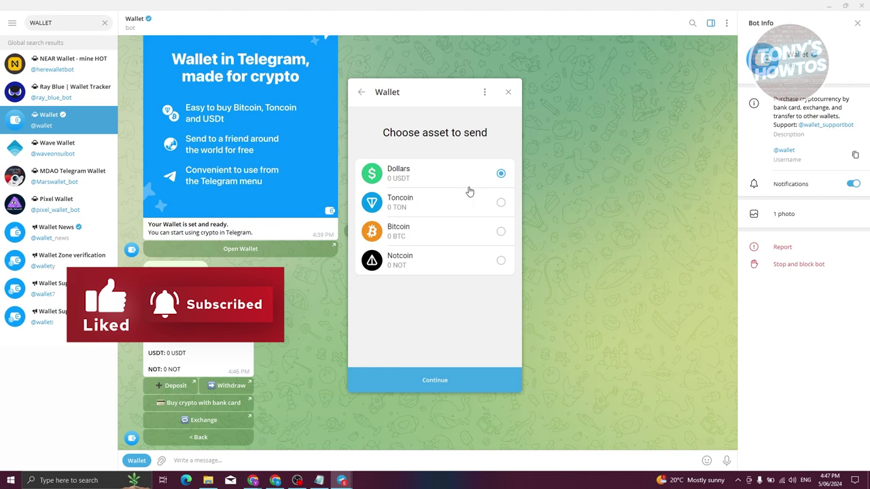
- Choose Dollars and the TON network for an external-wallet send, then leave the address form
{"action": "left_click", "coordinate": [424, 382]}
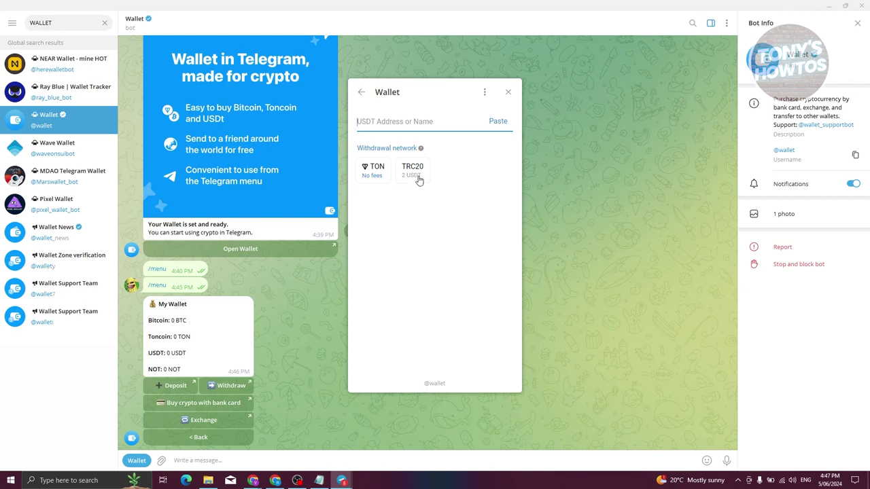
{"action": "left_click", "coordinate": [372, 174]}
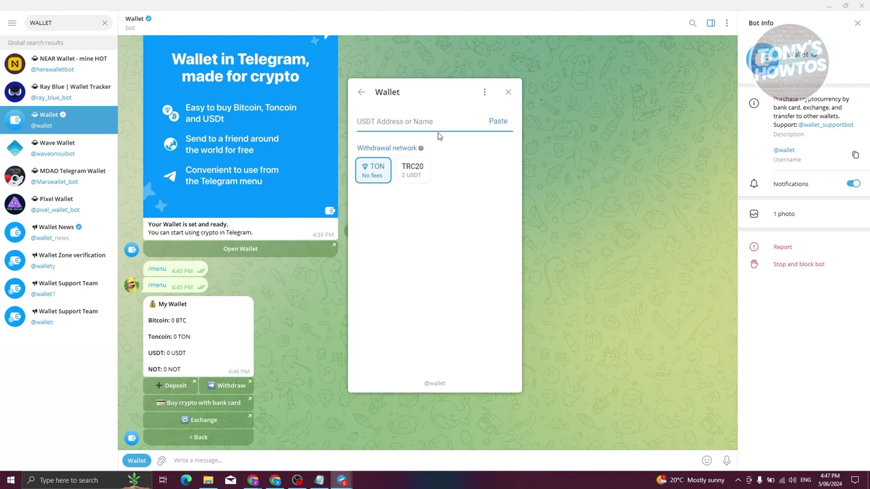
{"action": "left_click", "coordinate": [363, 91]}
- Go back to the Wallet home screen and try exchanging crypto
{"action": "left_click", "coordinate": [362, 92]}
{"action": "left_click", "coordinate": [363, 92]}
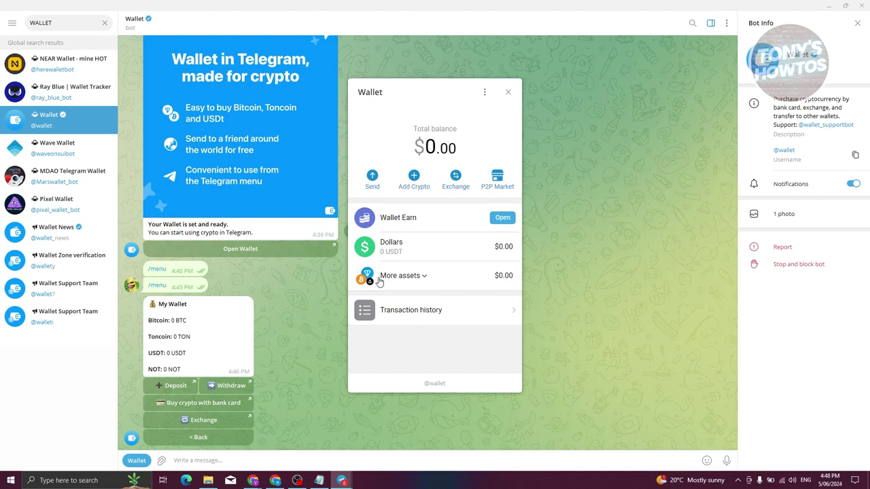
{"action": "left_click", "coordinate": [467, 182]}
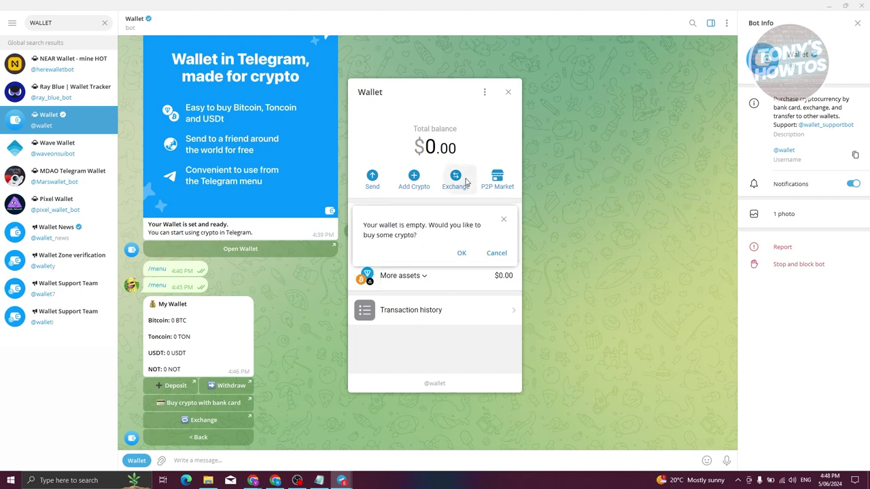
{"action": "left_click", "coordinate": [503, 217]}
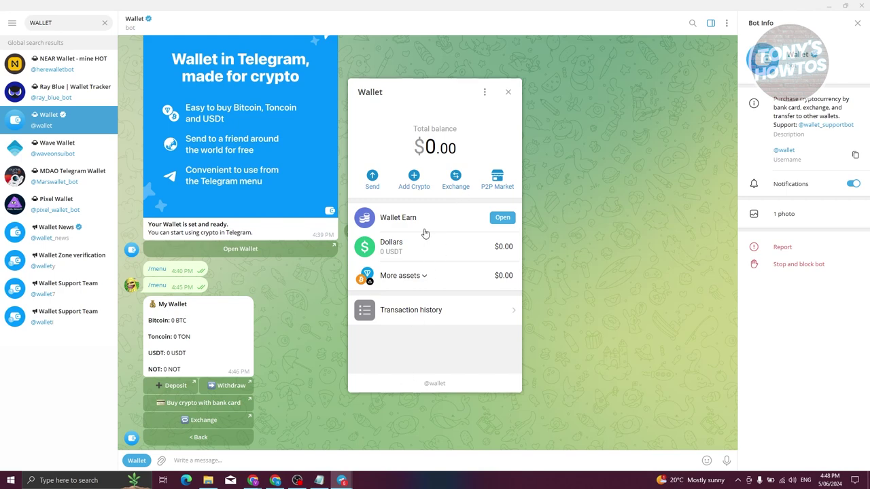
{"action": "left_click", "coordinate": [378, 183]}
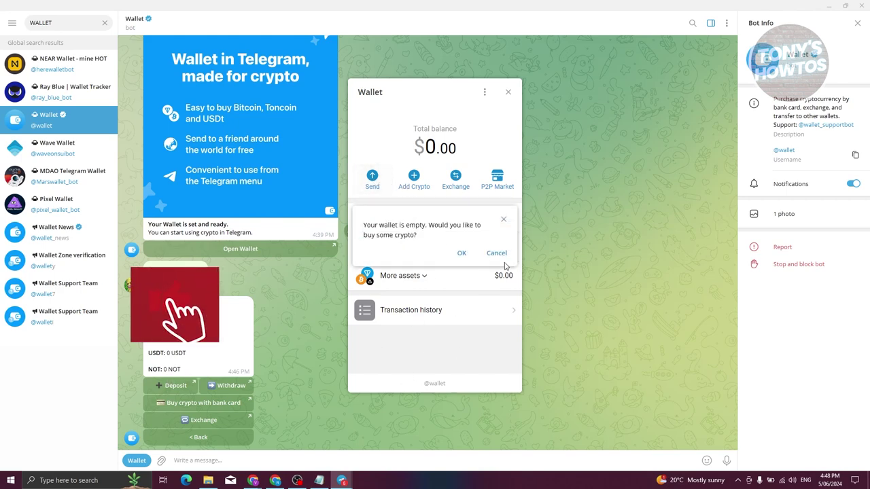
{"action": "left_click", "coordinate": [503, 219]}
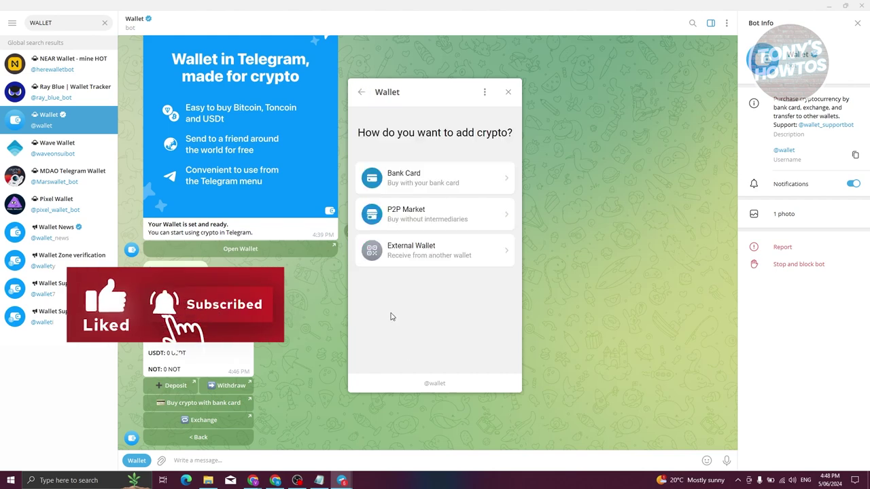
{"action": "left_click", "coordinate": [424, 178]}
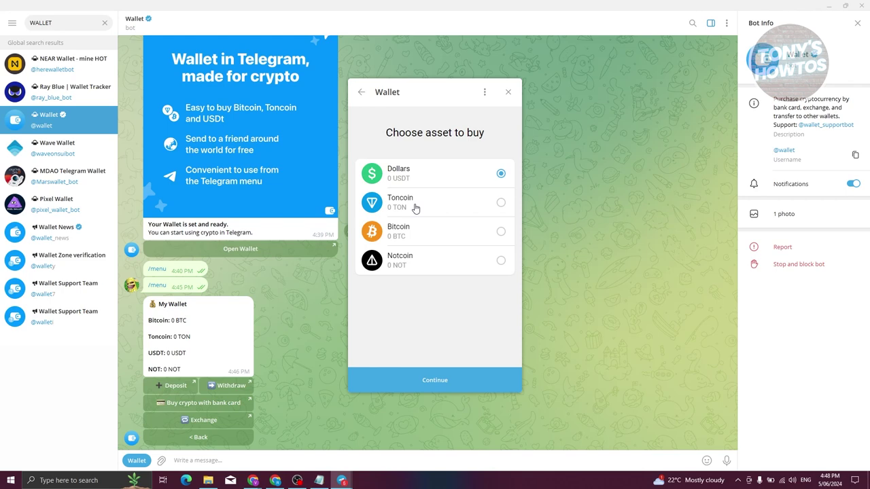
{"action": "left_click", "coordinate": [362, 93]}
{"action": "left_click", "coordinate": [362, 94]}
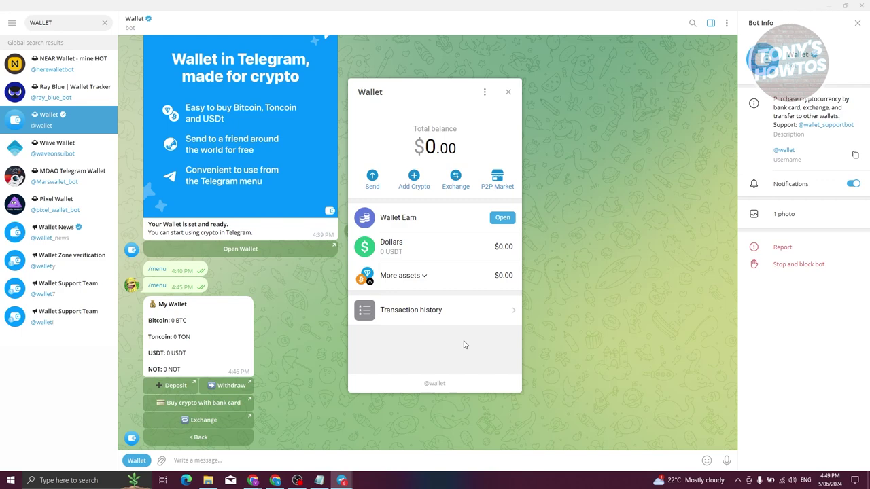
{"action": "left_click", "coordinate": [502, 218]}
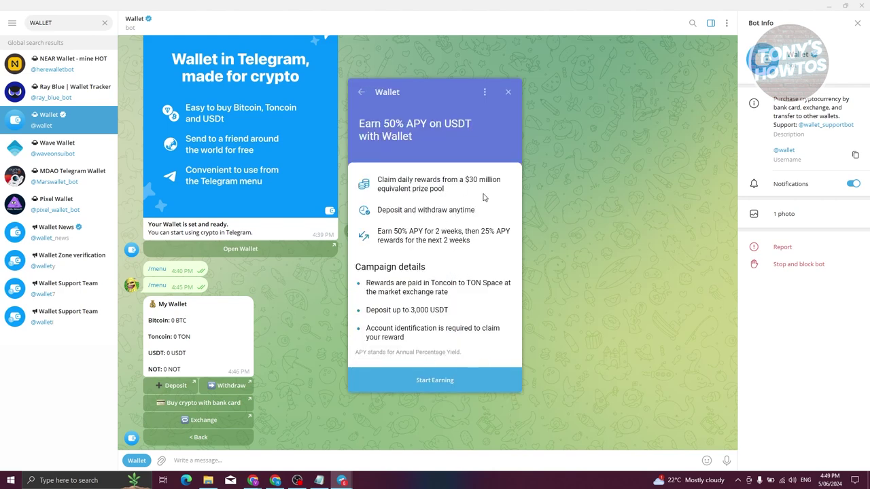
{"action": "scroll", "coordinate": [450, 220], "scroll_direction": "down", "scroll_amount": 1}
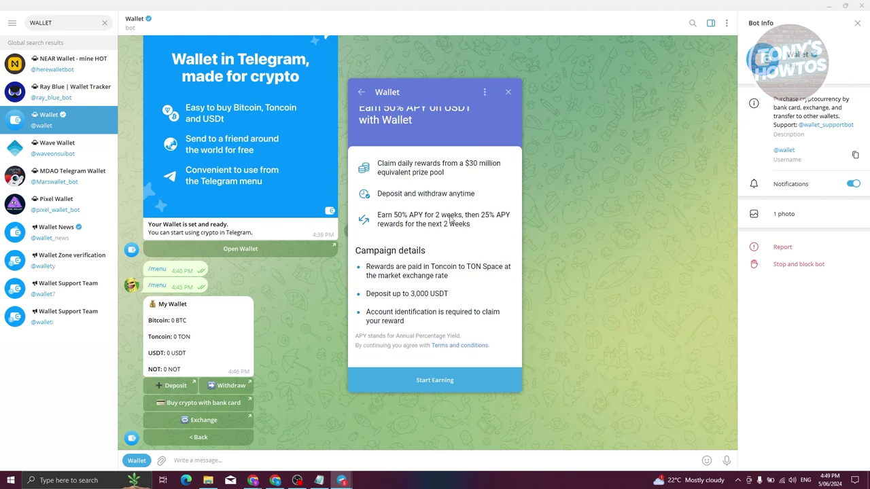
{"action": "left_click", "coordinate": [365, 92]}
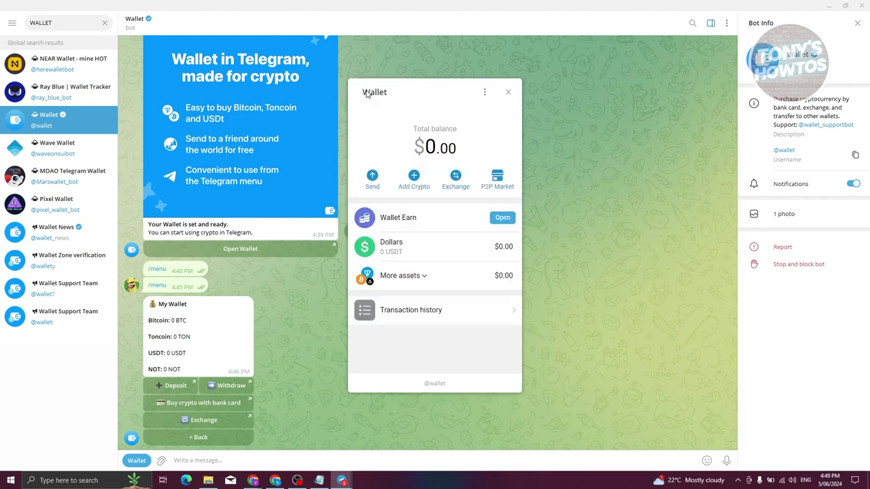